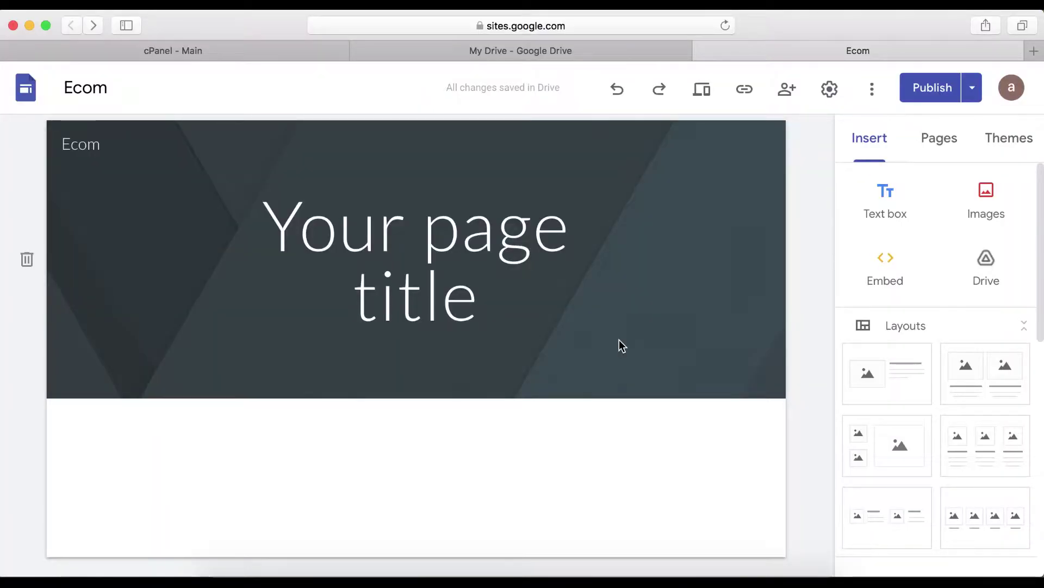
Step: Go to the Ecom site's Custom domains settings and start adding a new domain
{"action": "left_click", "coordinate": [830, 94]}
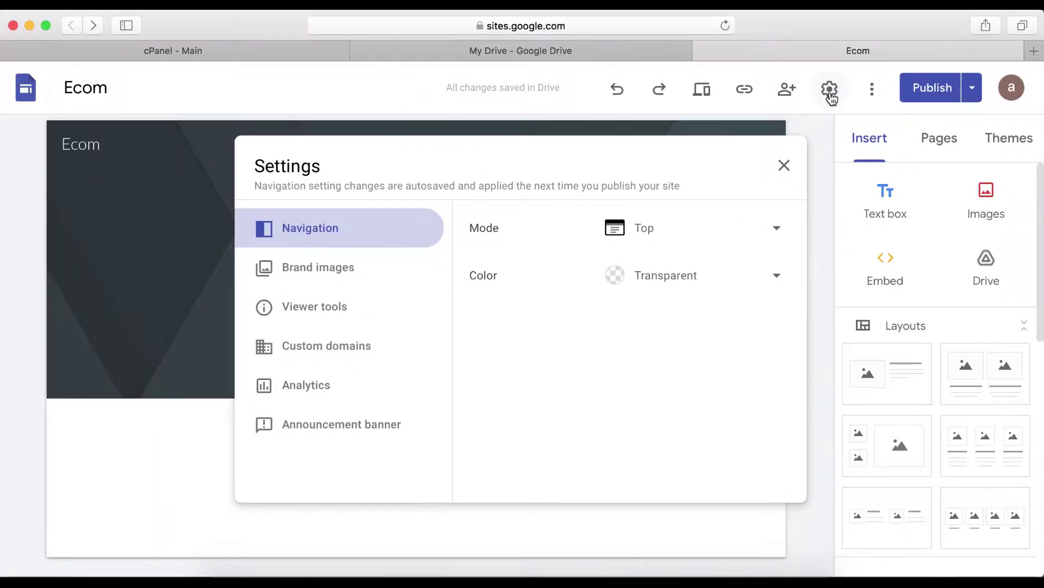
{"action": "left_click", "coordinate": [330, 352]}
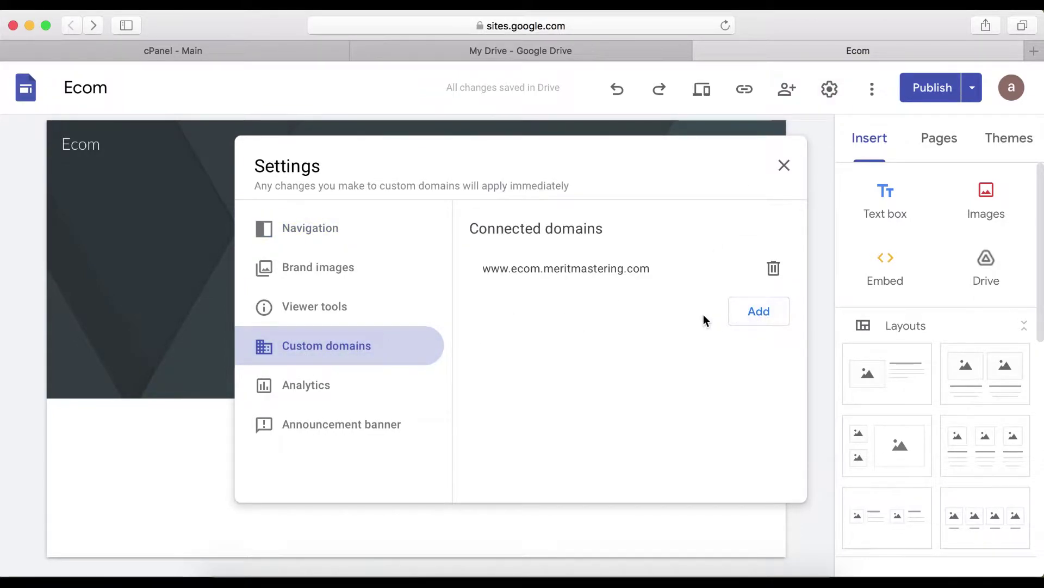
{"action": "left_click", "coordinate": [753, 321]}
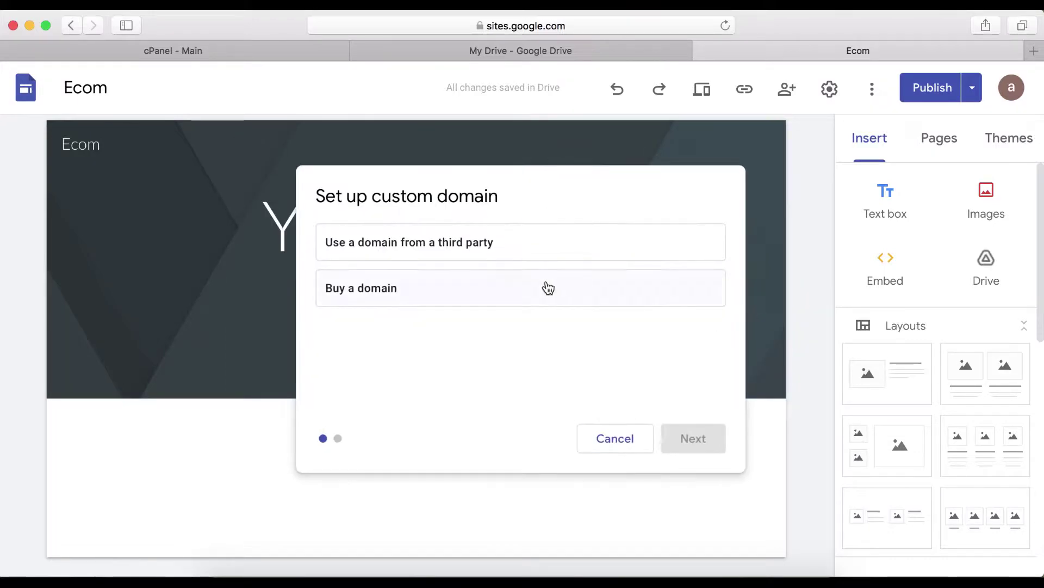
Step: Choose to use a domain from a third-party registrar and continue to domain entry
{"action": "left_click", "coordinate": [412, 253]}
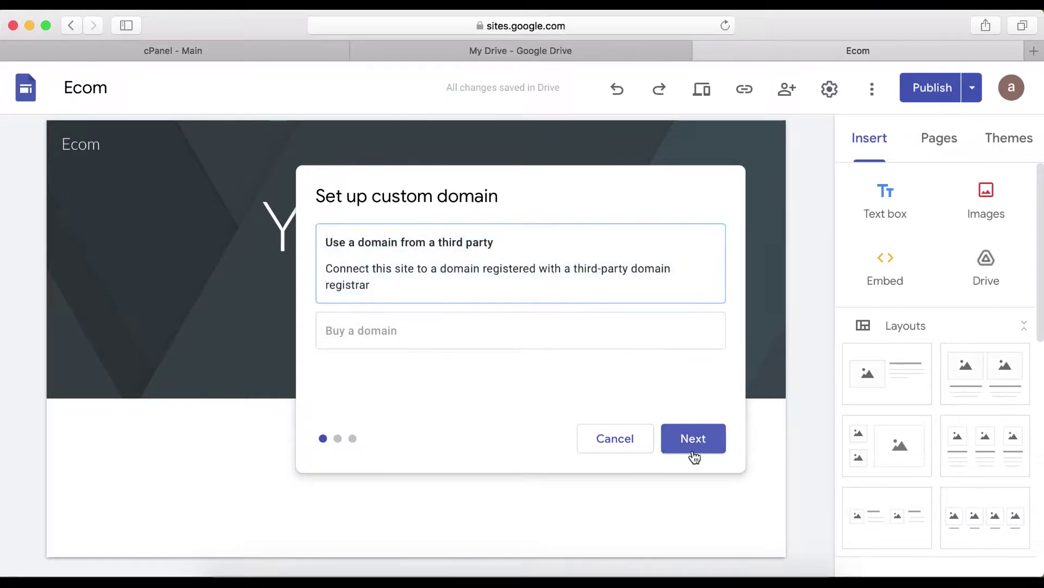
{"action": "left_click", "coordinate": [694, 454]}
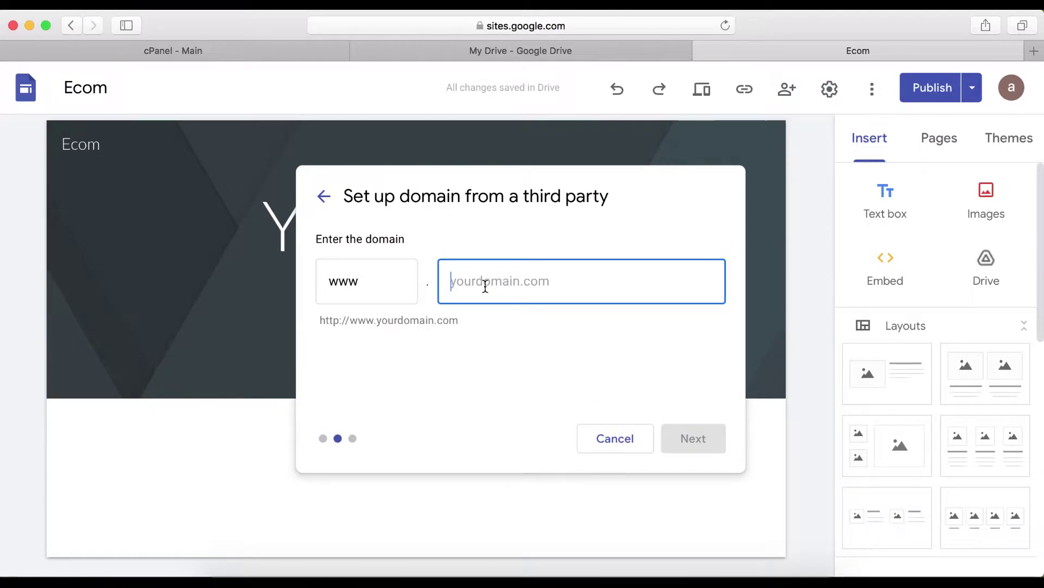
{"action": "type", "text": "http://www.ecom.meritmastering.com"}
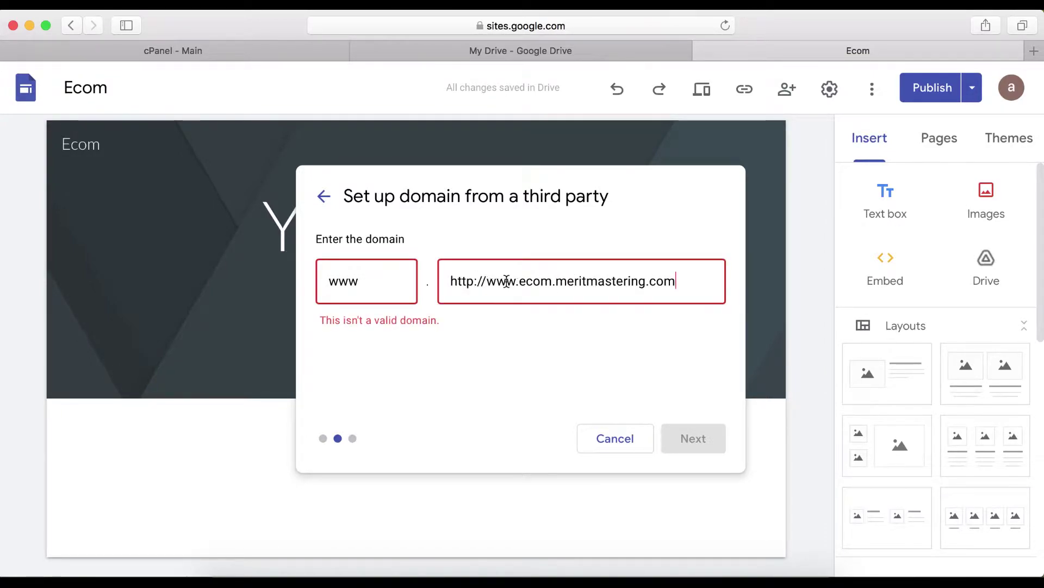
{"action": "left_click_drag", "start_coordinate": [552, 282], "coordinate": [520, 282]}
{"action": "key", "text": "super+a"}
{"action": "type", "text": "www.verify.meritmastering.com"}
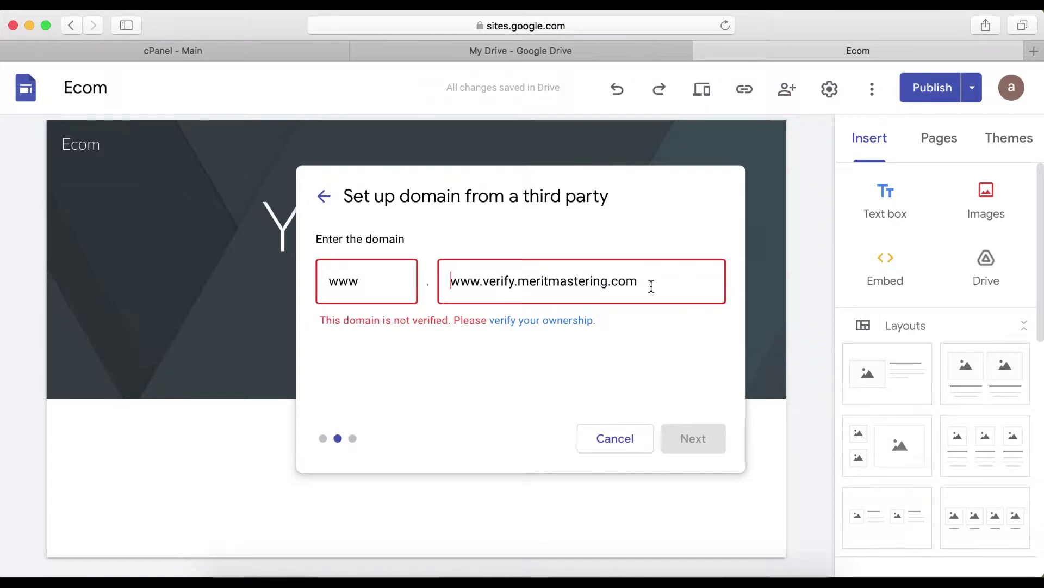
{"action": "left_click", "coordinate": [520, 323]}
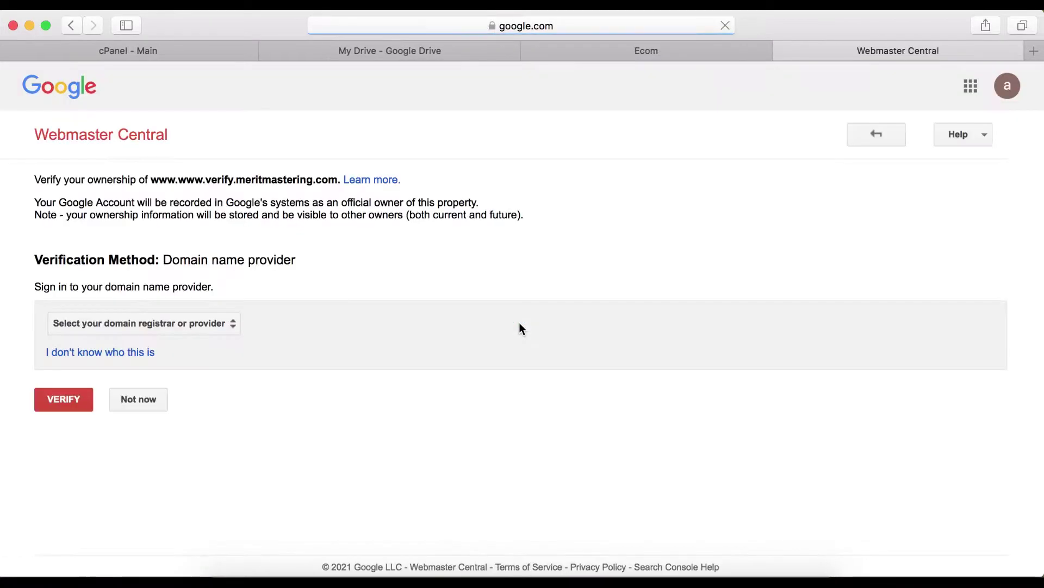
Step: Pick GoDaddy.com from the domain registrar list
{"action": "left_click", "coordinate": [228, 322]}
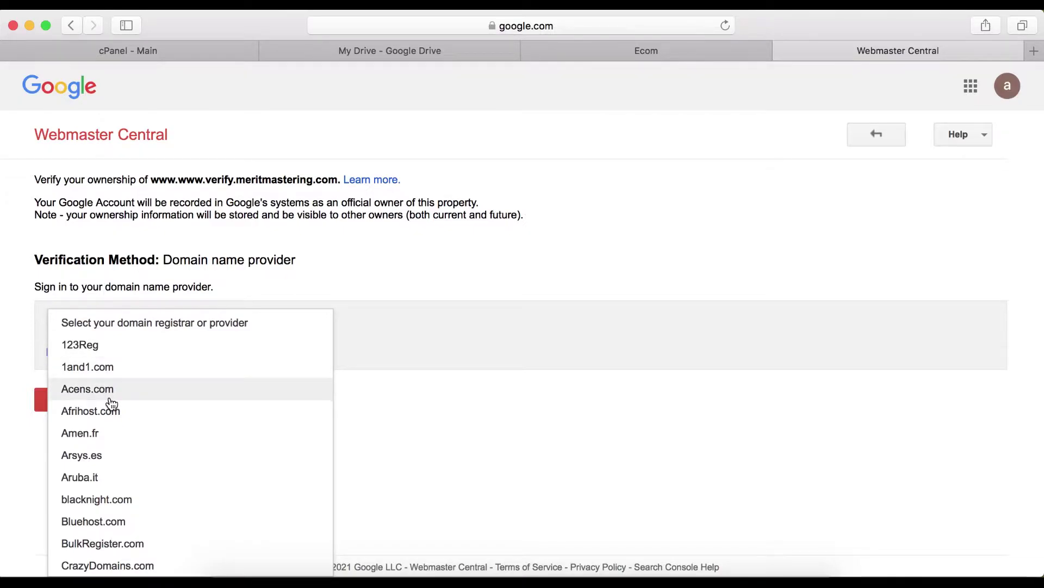
{"action": "scroll", "coordinate": [111, 403], "scroll_direction": "down", "scroll_amount": 1}
{"action": "scroll", "coordinate": [111, 403], "scroll_direction": "up", "scroll_amount": 1}
{"action": "scroll", "coordinate": [111, 403], "scroll_direction": "down", "scroll_amount": 4}
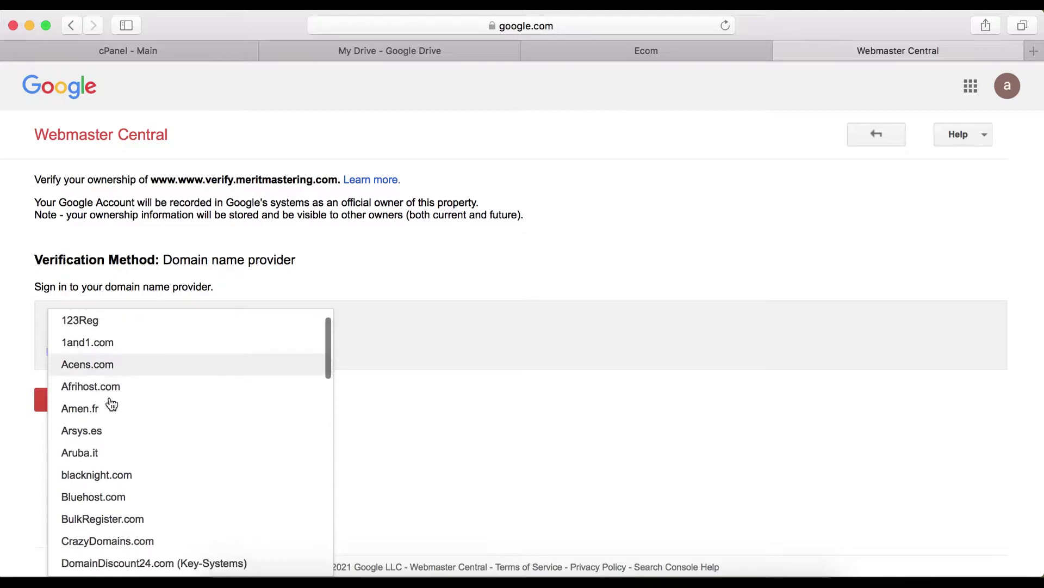
{"action": "scroll", "coordinate": [112, 403], "scroll_direction": "down", "scroll_amount": 10}
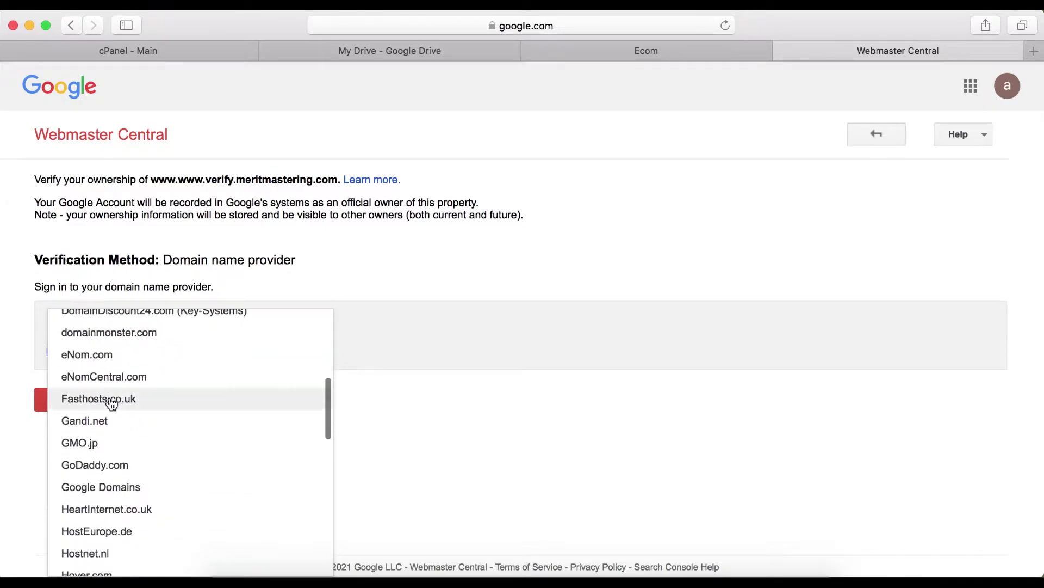
{"action": "left_click", "coordinate": [110, 422]}
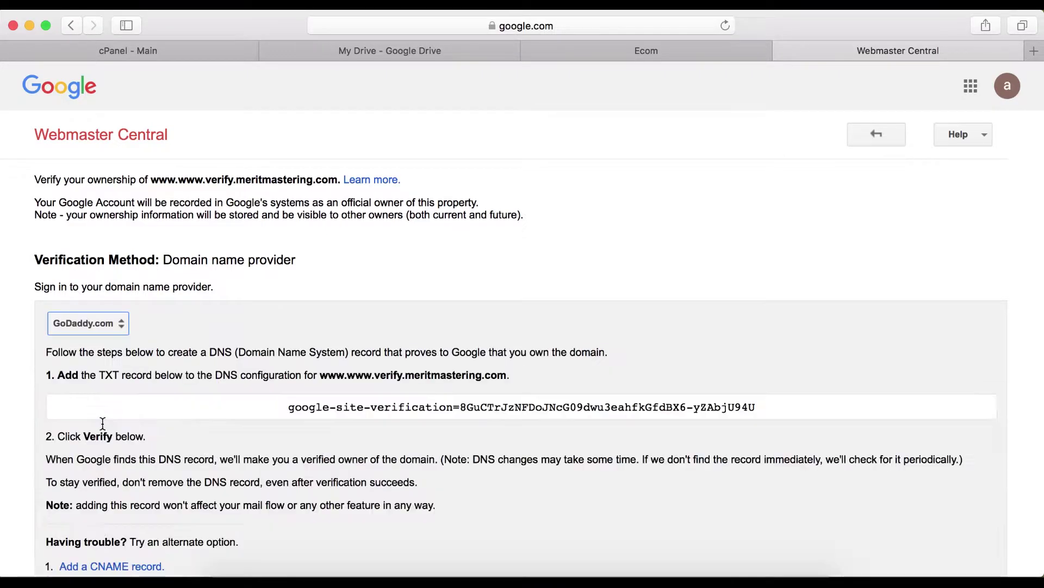
Step: Change the domain name provider to Other to reveal the DNS verification record
{"action": "left_click", "coordinate": [119, 320]}
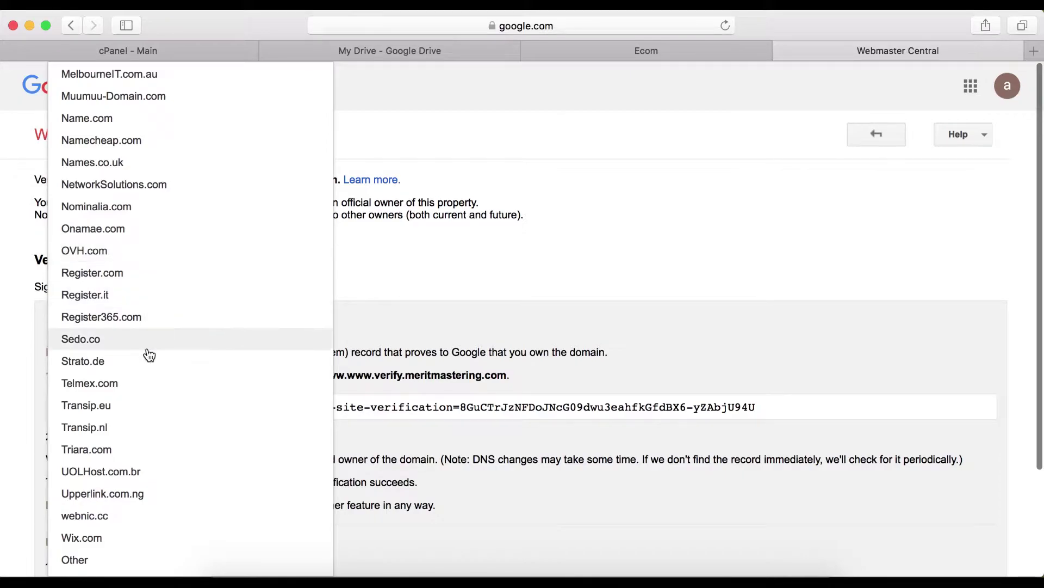
{"action": "scroll", "coordinate": [146, 354], "scroll_direction": "down", "scroll_amount": 5}
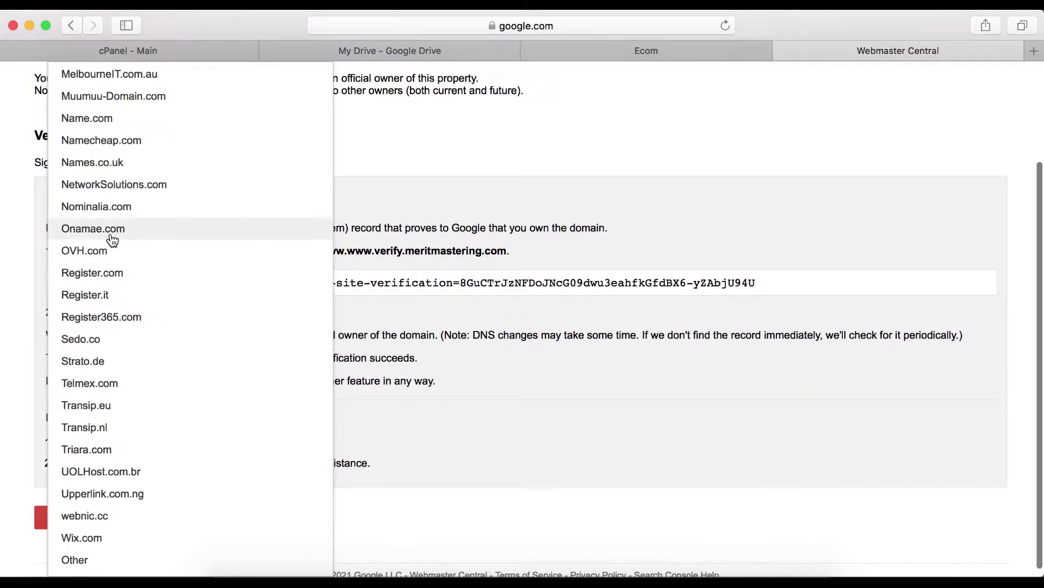
{"action": "scroll", "coordinate": [82, 234], "scroll_direction": "up", "scroll_amount": 8}
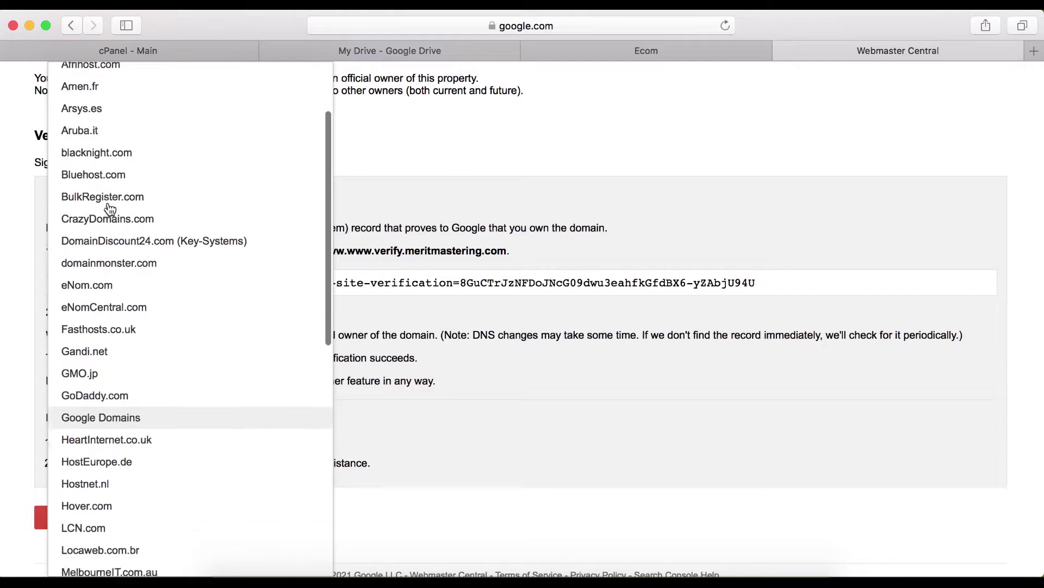
{"action": "scroll", "coordinate": [108, 209], "scroll_direction": "down", "scroll_amount": 10}
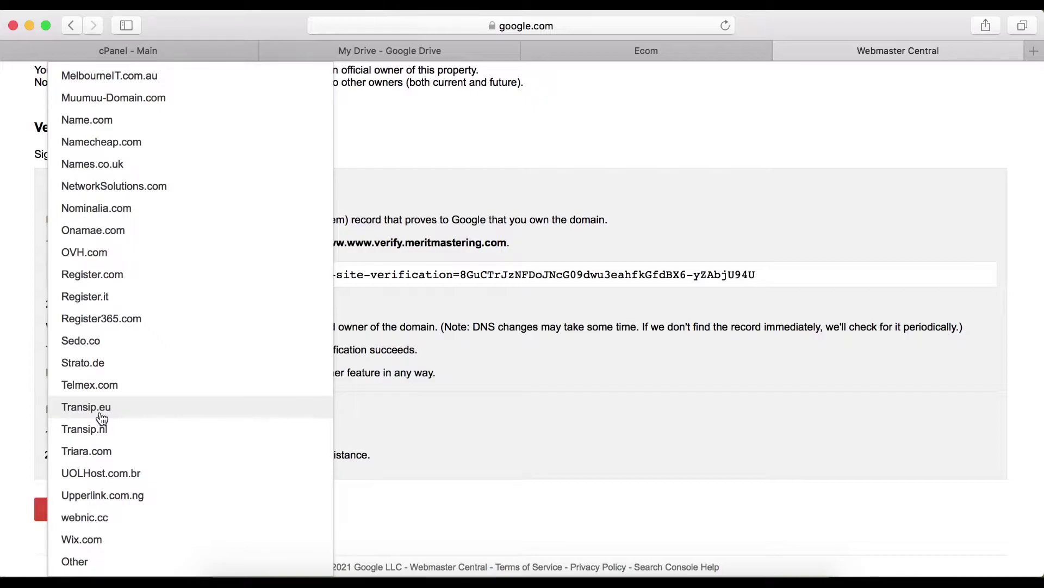
{"action": "scroll", "coordinate": [100, 321], "scroll_direction": "up", "scroll_amount": 5}
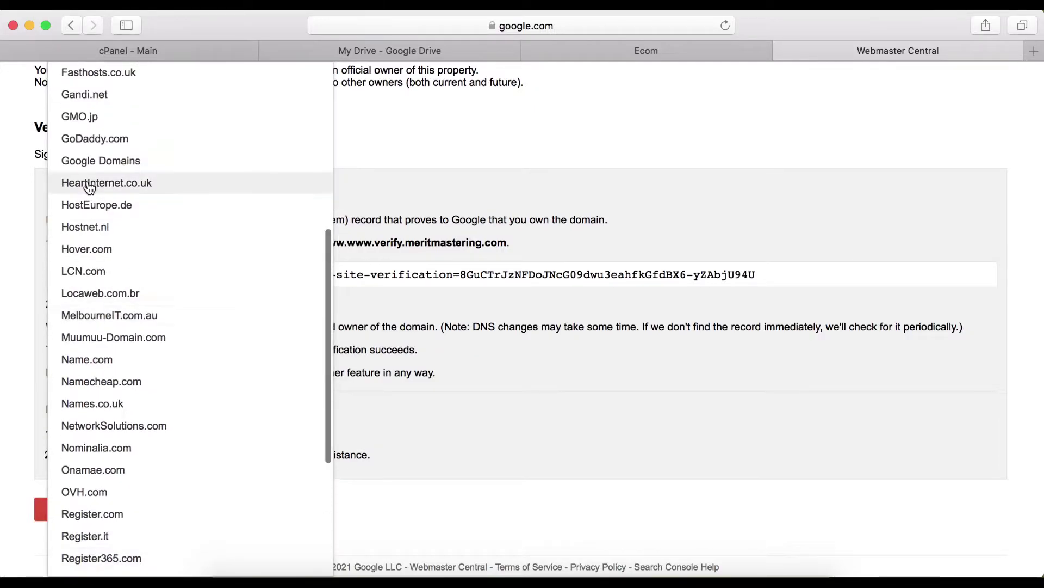
{"action": "scroll", "coordinate": [113, 312], "scroll_direction": "up", "scroll_amount": 10}
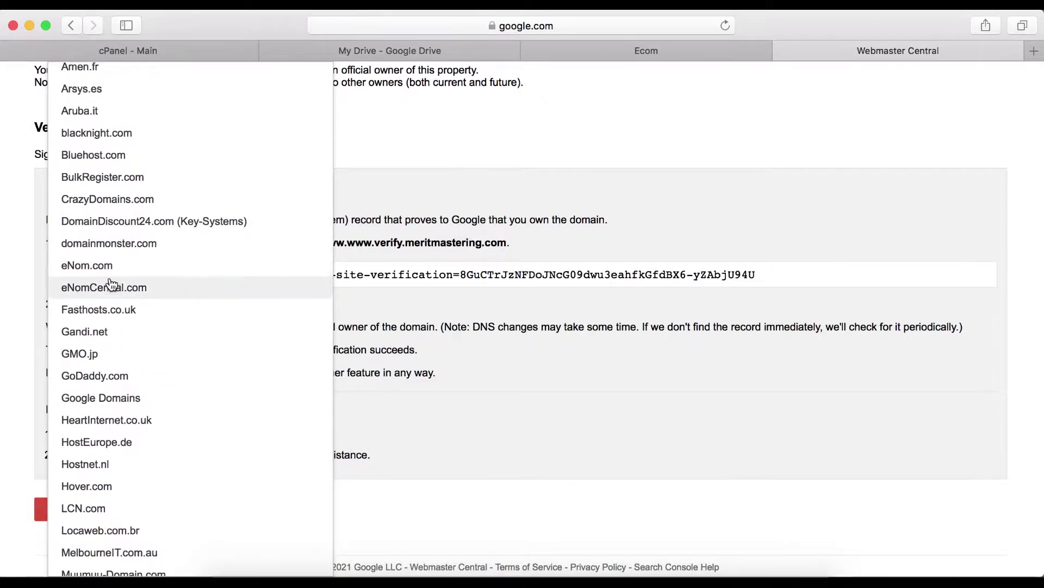
{"action": "scroll", "coordinate": [111, 280], "scroll_direction": "down", "scroll_amount": 10}
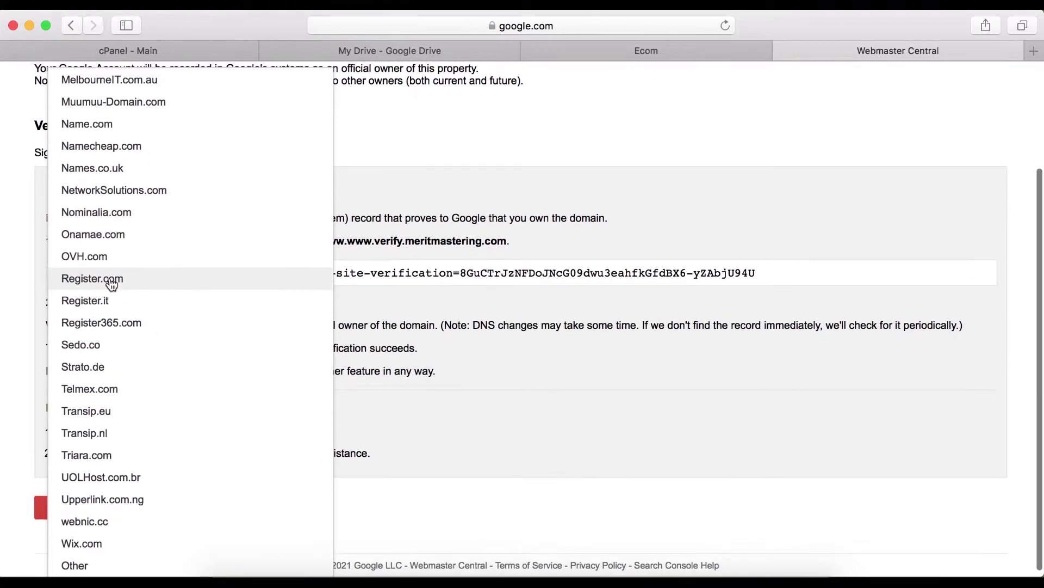
{"action": "left_click", "coordinate": [86, 565]}
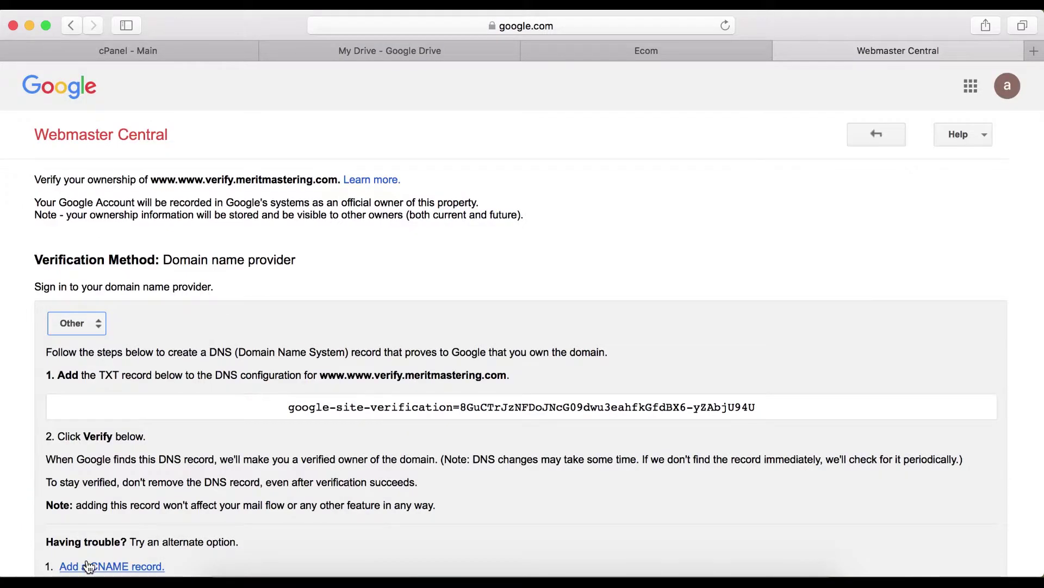
Step: Switch the verification method to the alternate 'Add a CNAME record' option
{"action": "scroll", "coordinate": [234, 447], "scroll_direction": "down", "scroll_amount": 5}
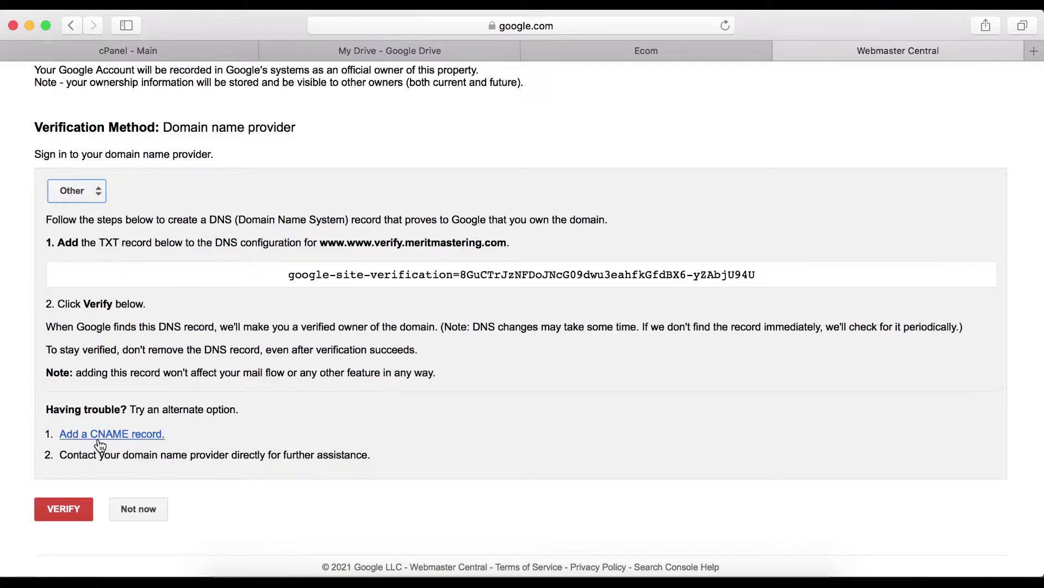
{"action": "left_click", "coordinate": [120, 435]}
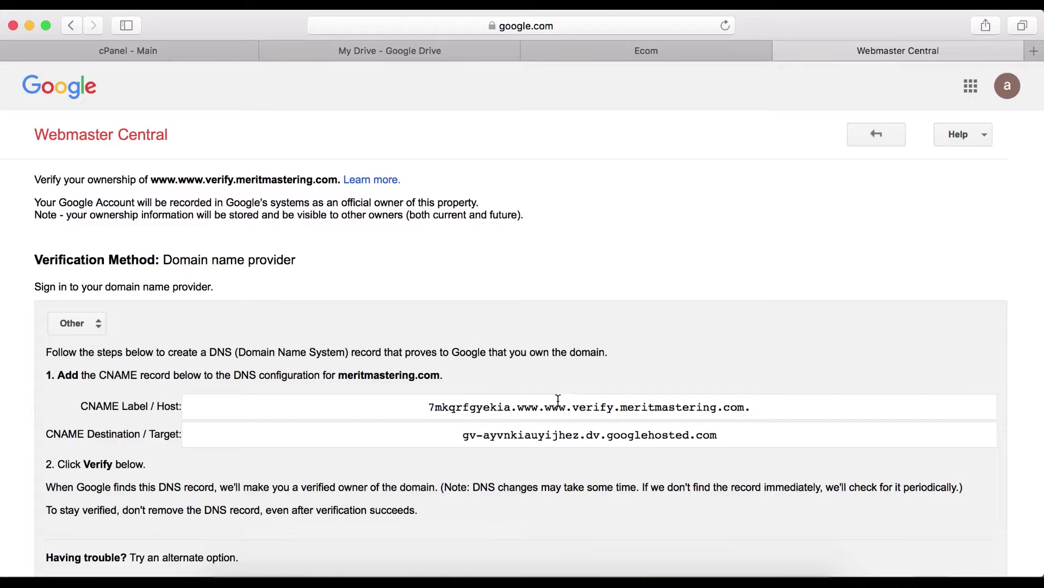
Step: Copy the CNAME Label / Host value to the clipboard
{"action": "left_click_drag", "start_coordinate": [430, 408], "coordinate": [756, 410]}
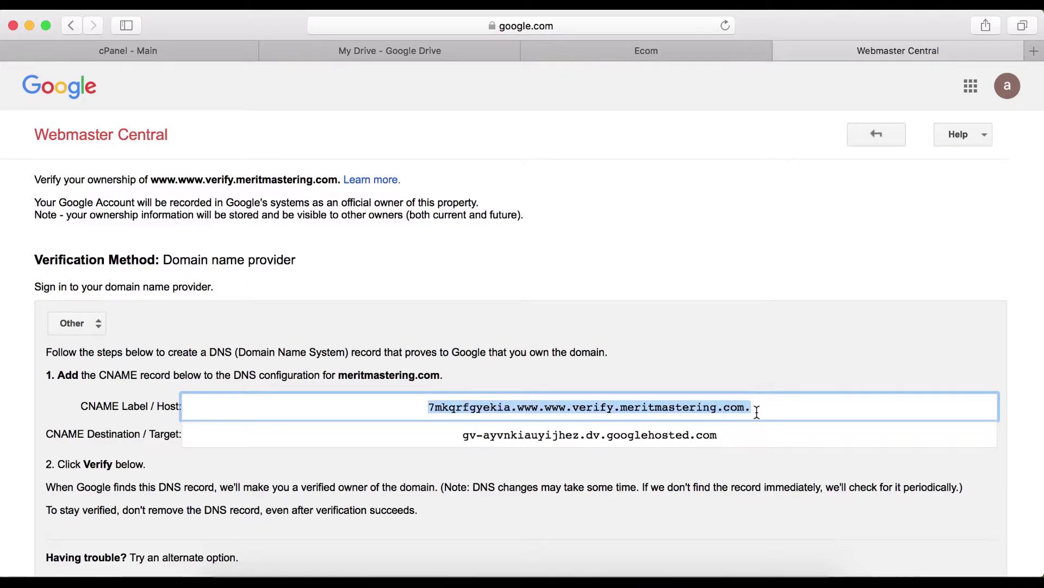
{"action": "right_click", "coordinate": [697, 417]}
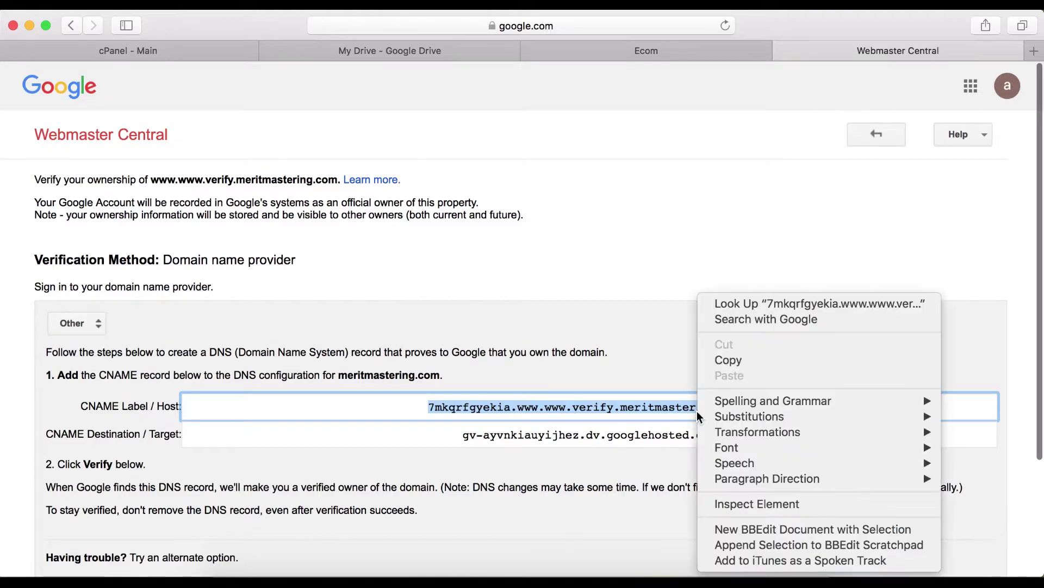
{"action": "left_click", "coordinate": [726, 361]}
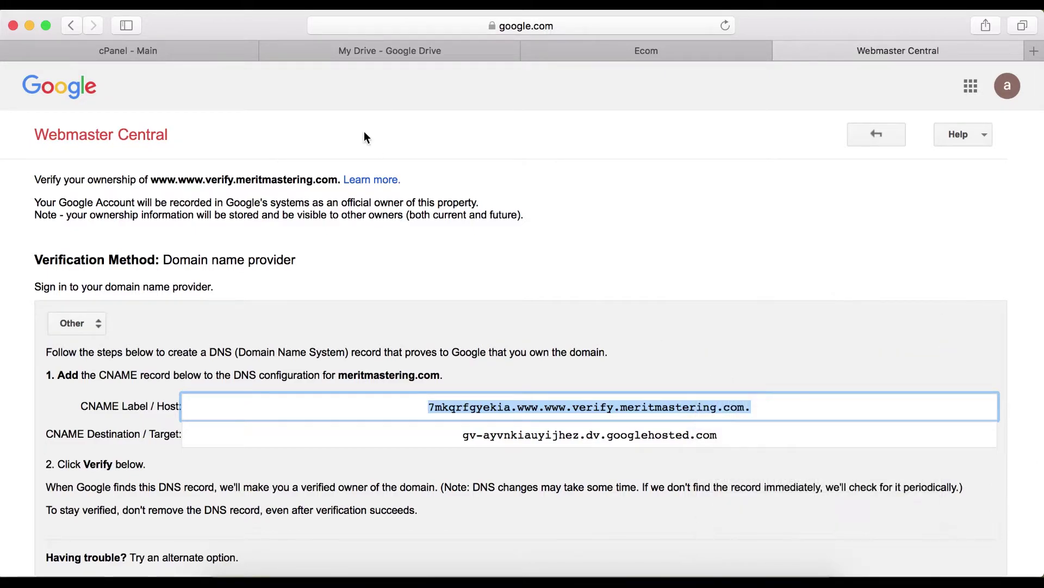
Step: Open Zone Editor from the Domains section of HostGator cPanel
{"action": "left_click", "coordinate": [135, 51]}
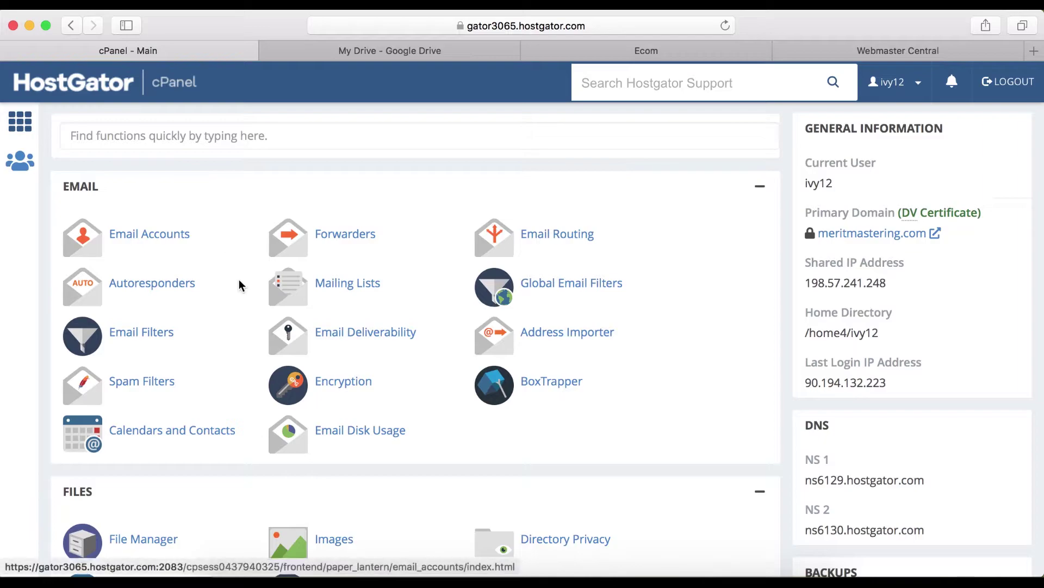
{"action": "scroll", "coordinate": [459, 408], "scroll_direction": "down", "scroll_amount": 4}
{"action": "scroll", "coordinate": [459, 408], "scroll_direction": "up", "scroll_amount": 4}
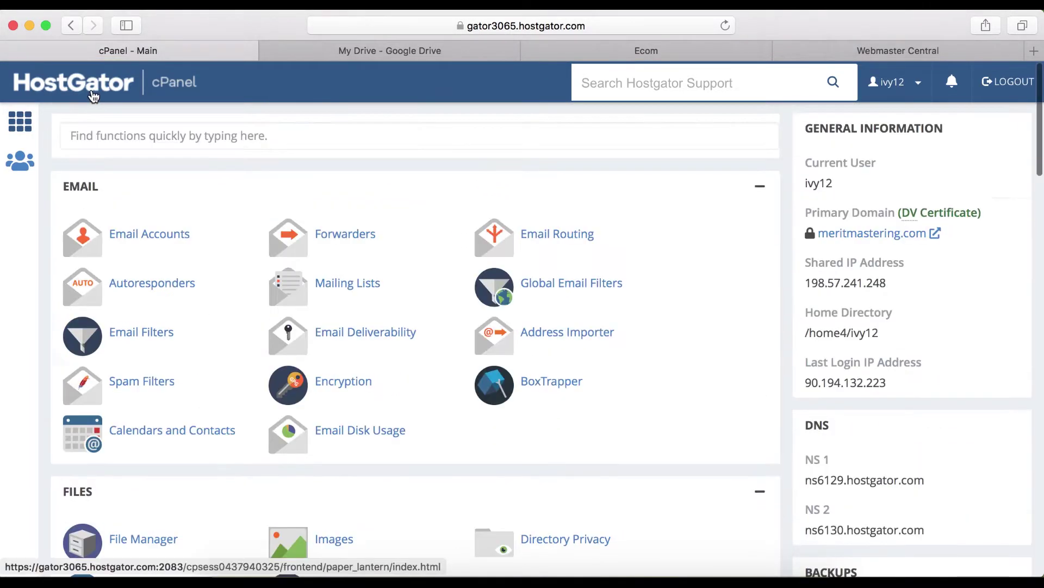
{"action": "scroll", "coordinate": [442, 366], "scroll_direction": "down", "scroll_amount": 5}
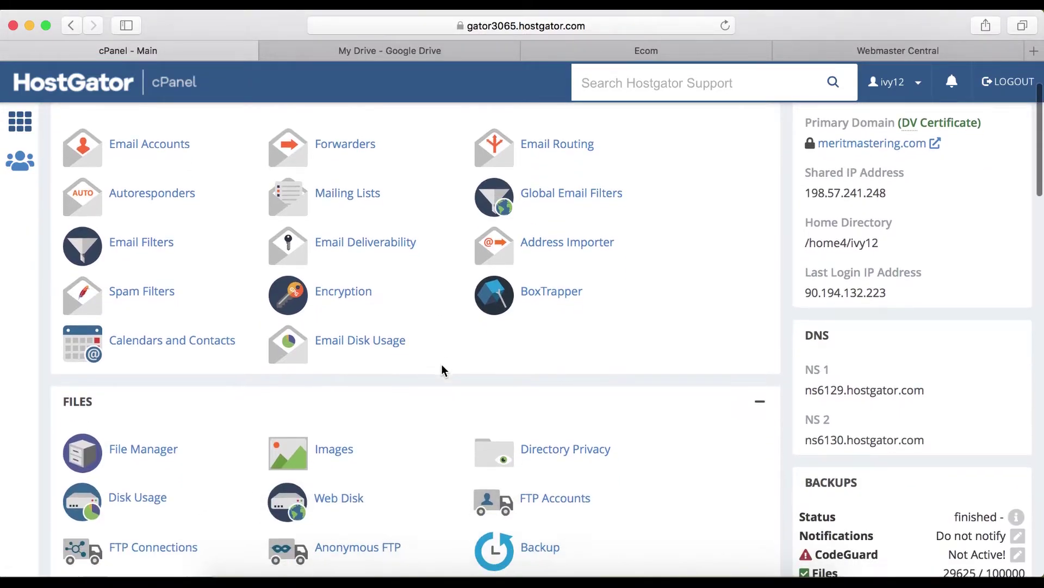
{"action": "scroll", "coordinate": [555, 394], "scroll_direction": "down", "scroll_amount": 10}
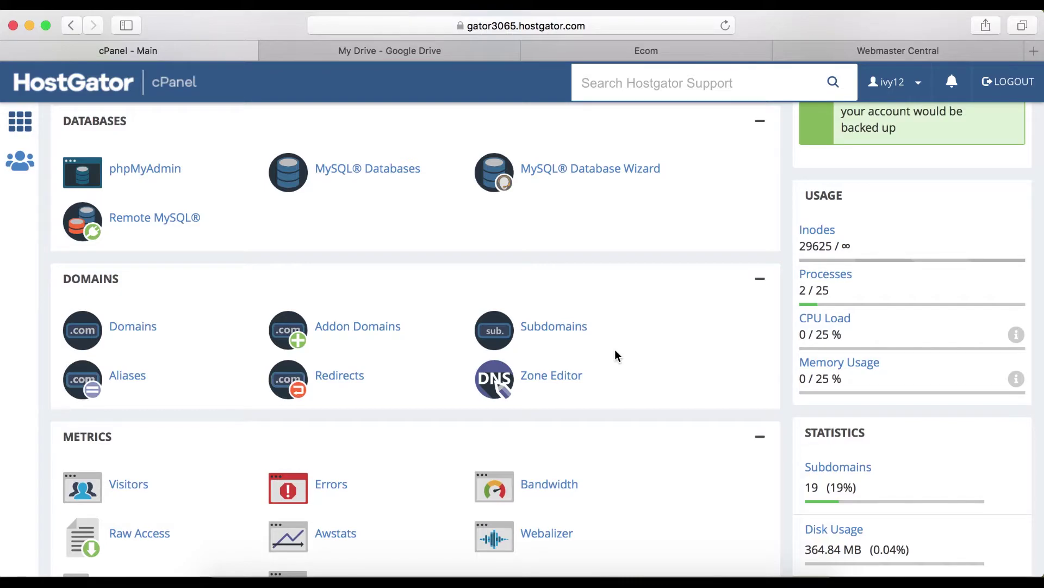
{"action": "left_click", "coordinate": [538, 382]}
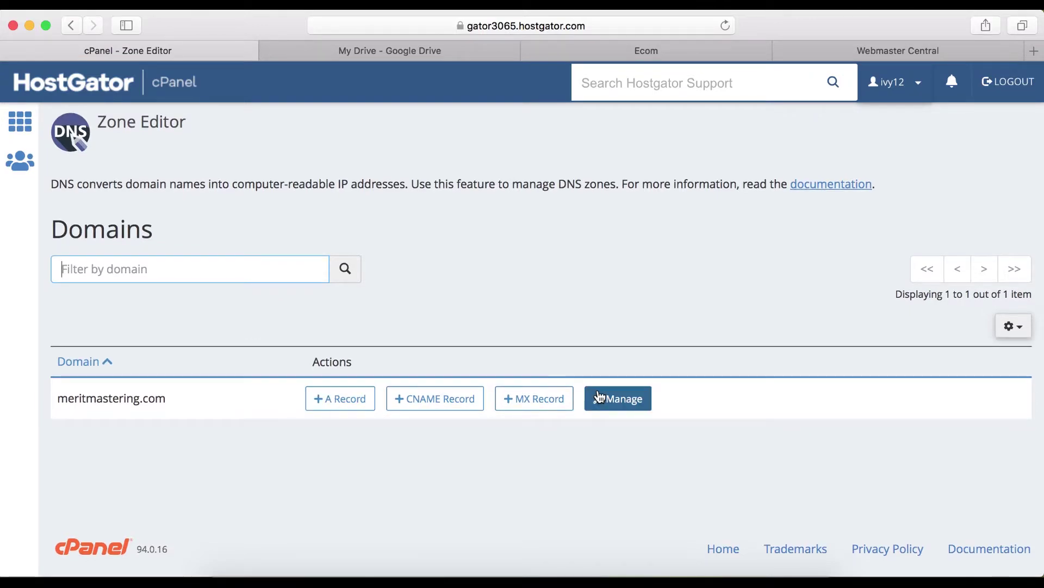
Step: Add a meritmastering.com record named with Google's host label, TTL 3600, type CNAME
{"action": "left_click", "coordinate": [618, 401]}
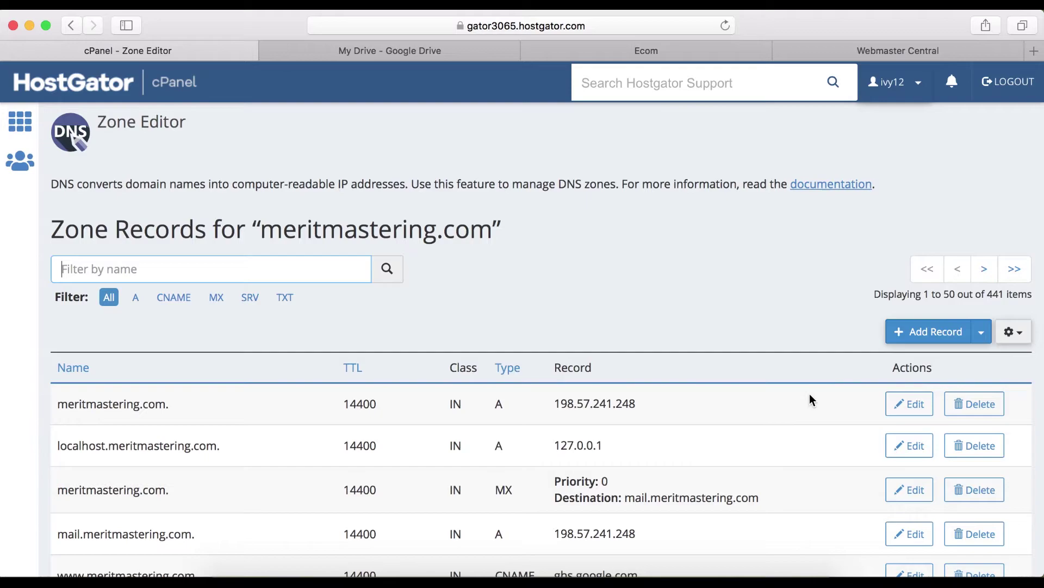
{"action": "left_click", "coordinate": [932, 333]}
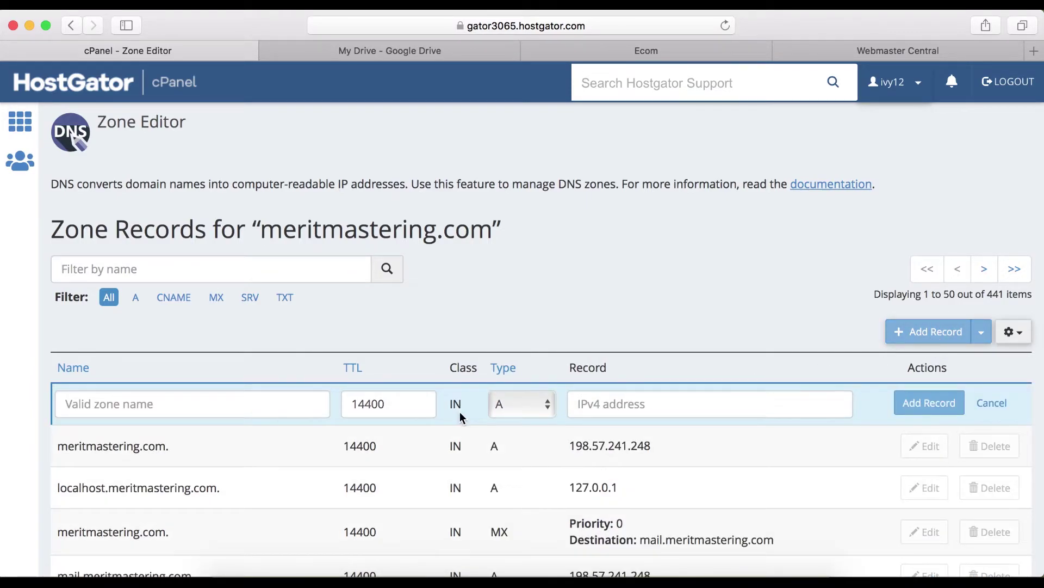
{"action": "left_click", "coordinate": [220, 405]}
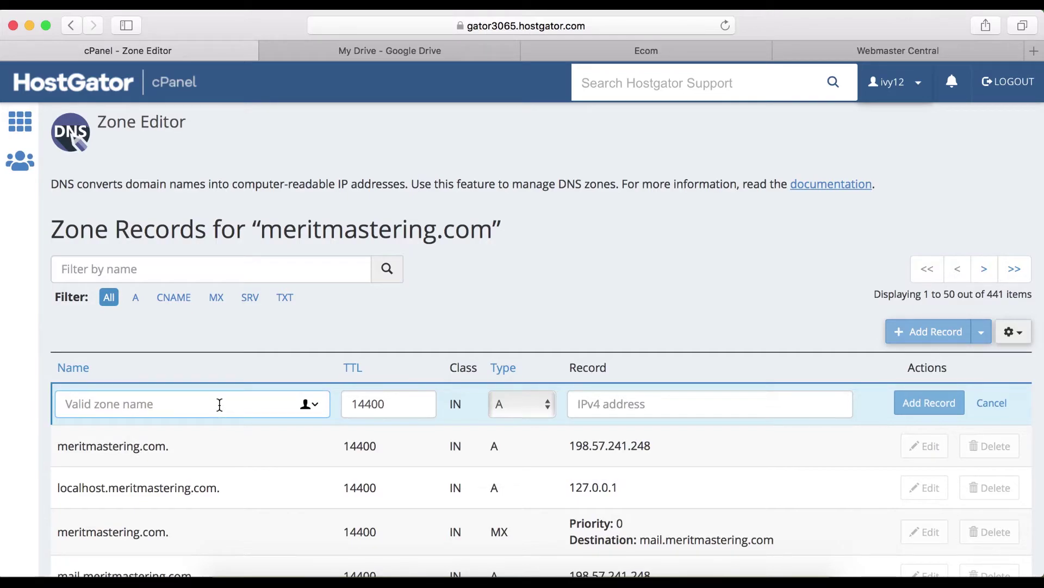
{"action": "right_click", "coordinate": [220, 403]}
{"action": "left_click", "coordinate": [249, 432]}
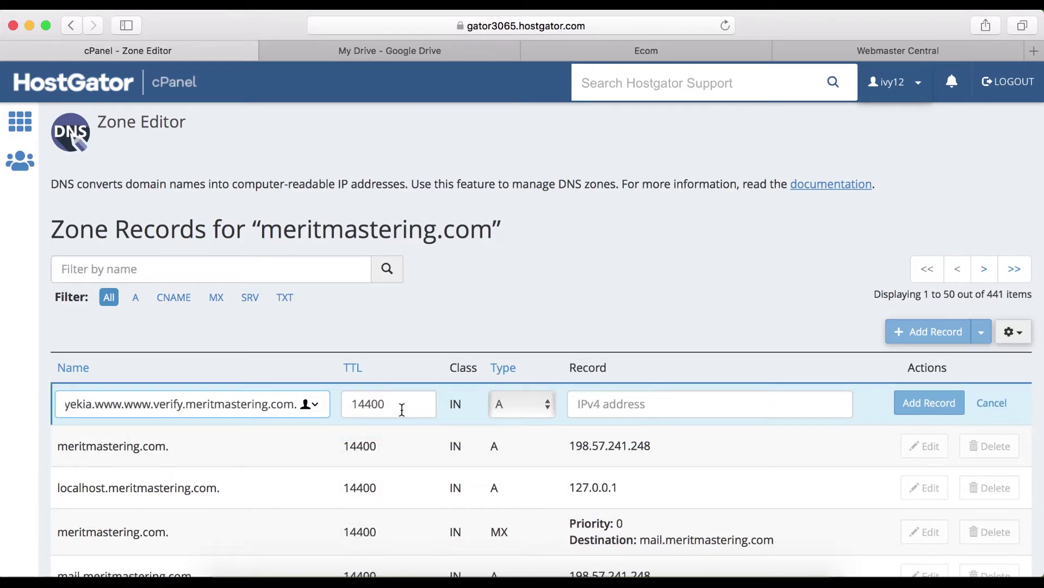
{"action": "double_click", "coordinate": [380, 407]}
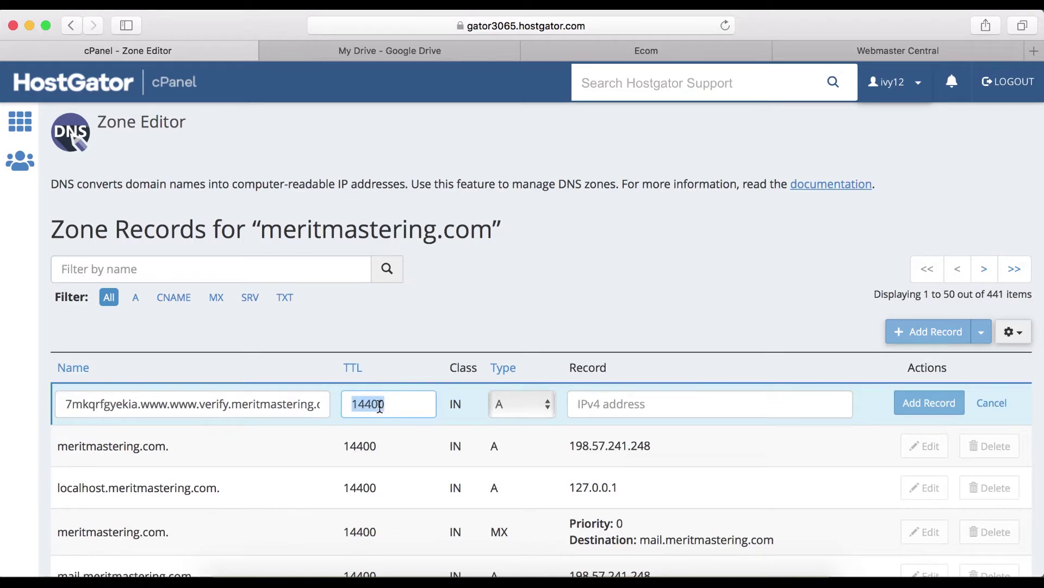
{"action": "type", "text": "3600"}
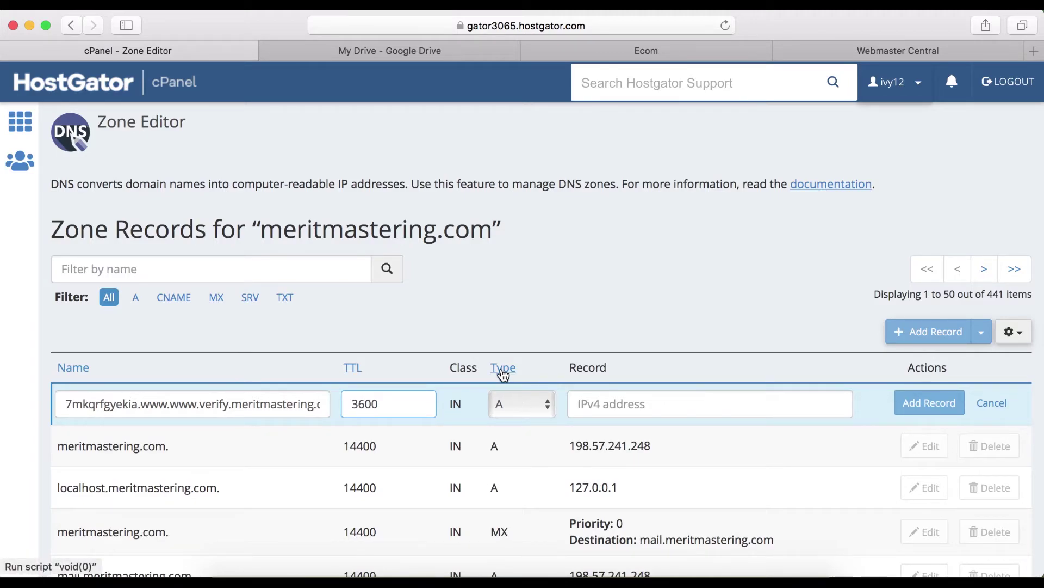
{"action": "left_click", "coordinate": [550, 406]}
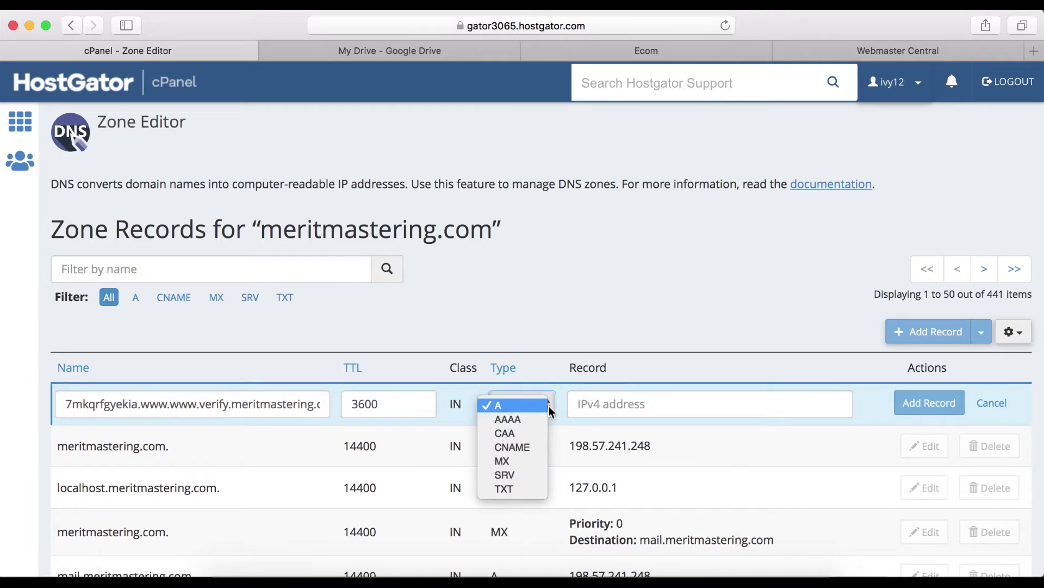
{"action": "left_click", "coordinate": [526, 451]}
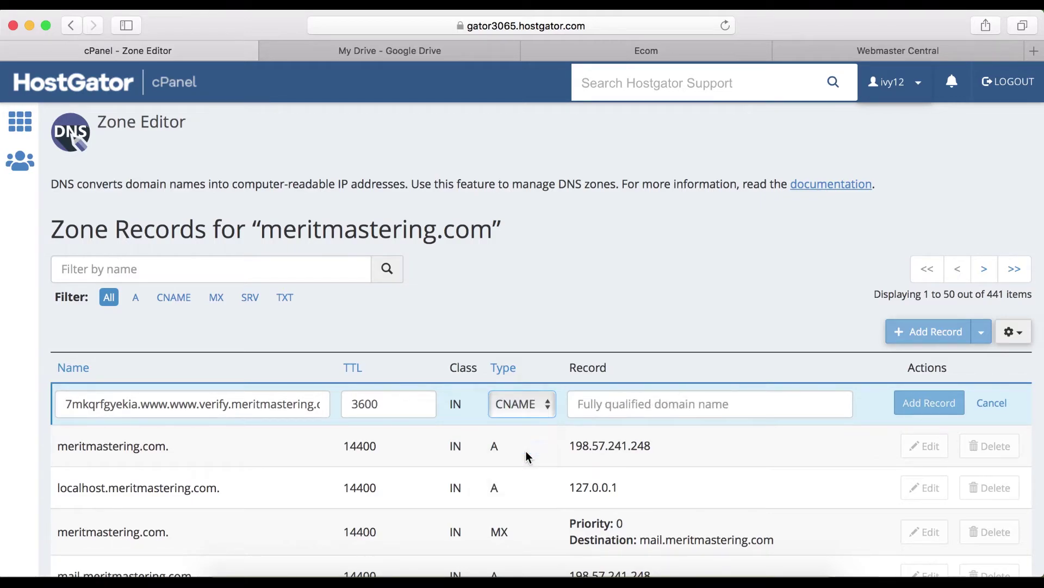
{"action": "left_click", "coordinate": [883, 50]}
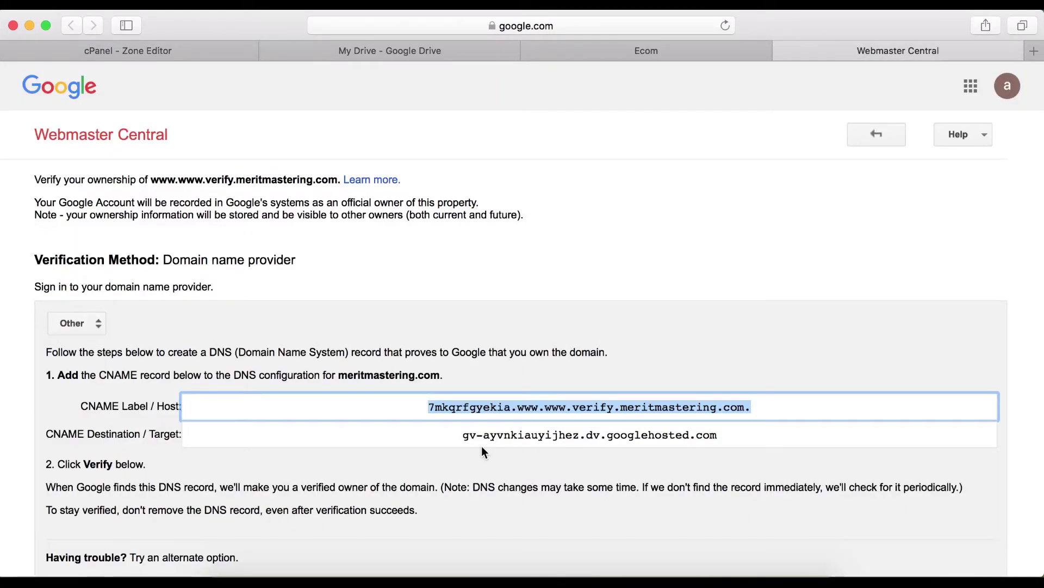
Step: Point the CNAME record to gv-ayvnkiauyijhez.dv.googlehosted.com and save it
{"action": "left_click", "coordinate": [464, 435]}
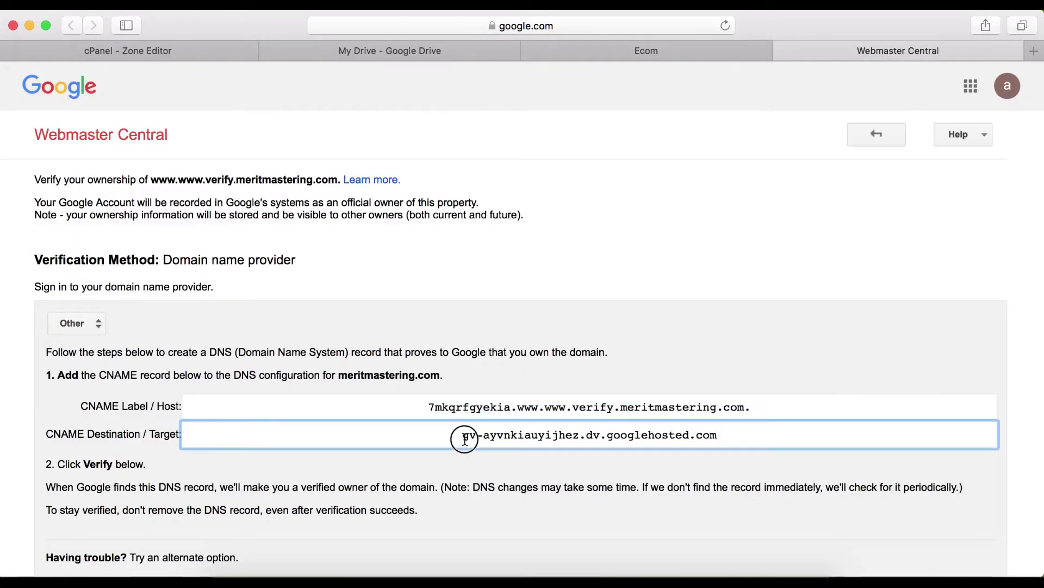
{"action": "right_click", "coordinate": [658, 437]}
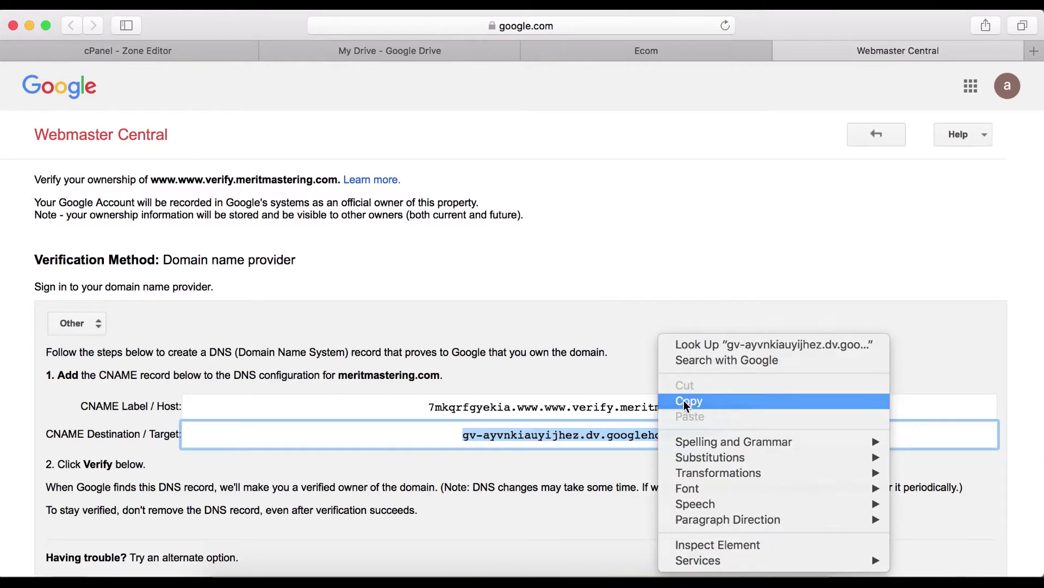
{"action": "left_click", "coordinate": [680, 400]}
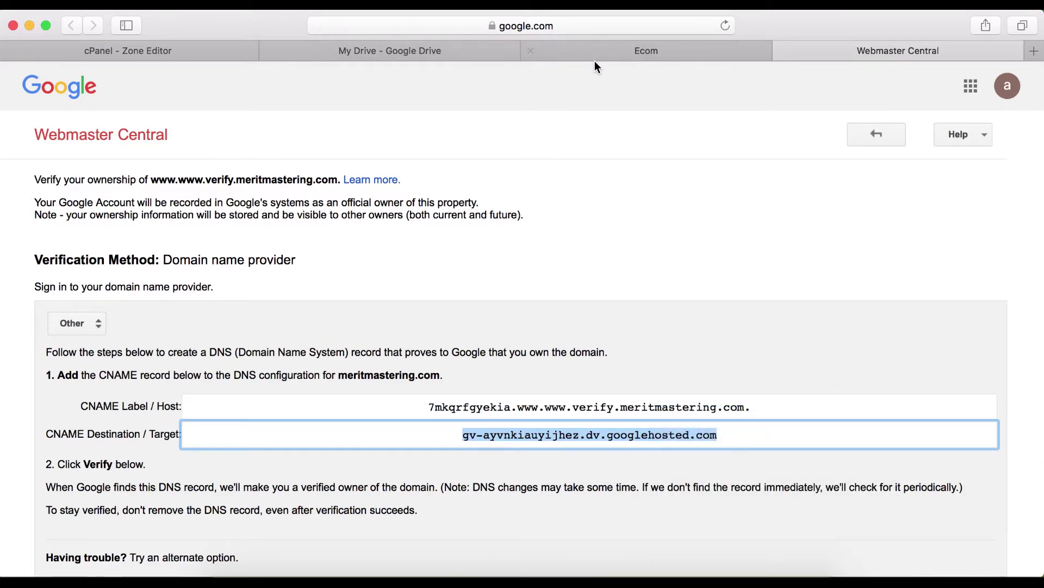
{"action": "left_click", "coordinate": [198, 52]}
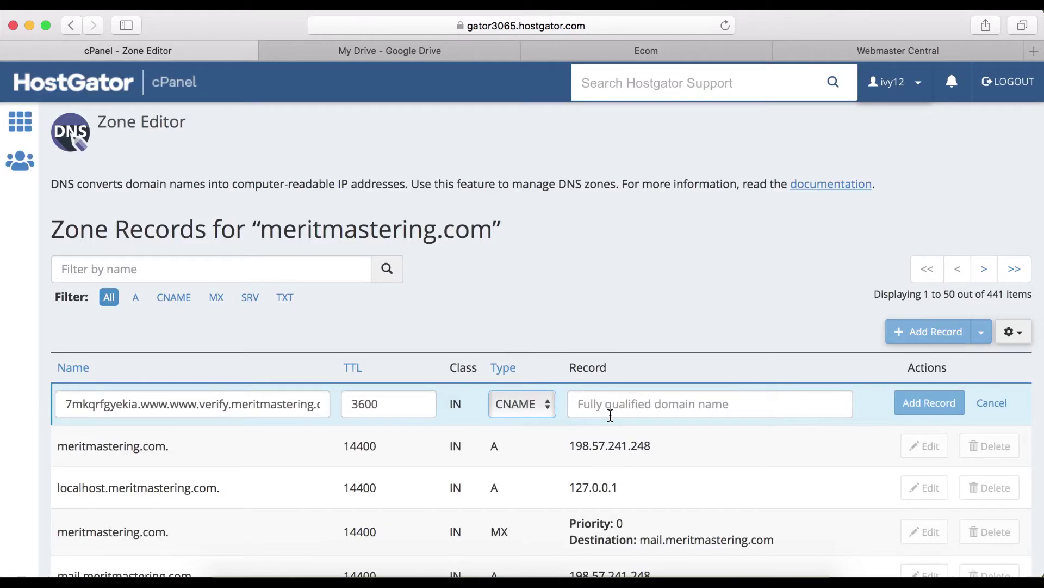
{"action": "left_click", "coordinate": [609, 409]}
{"action": "right_click", "coordinate": [612, 407]}
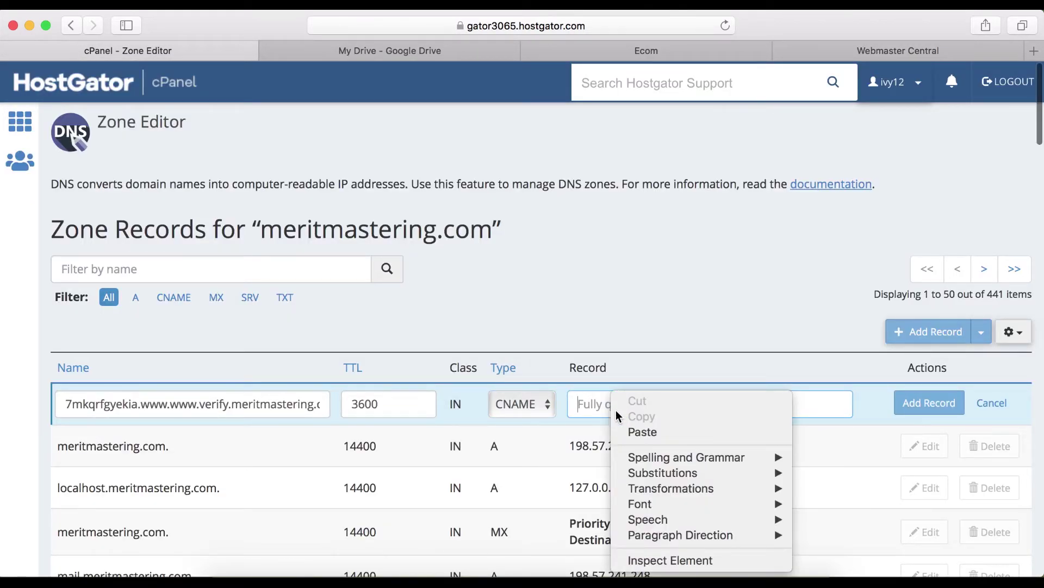
{"action": "left_click", "coordinate": [642, 433]}
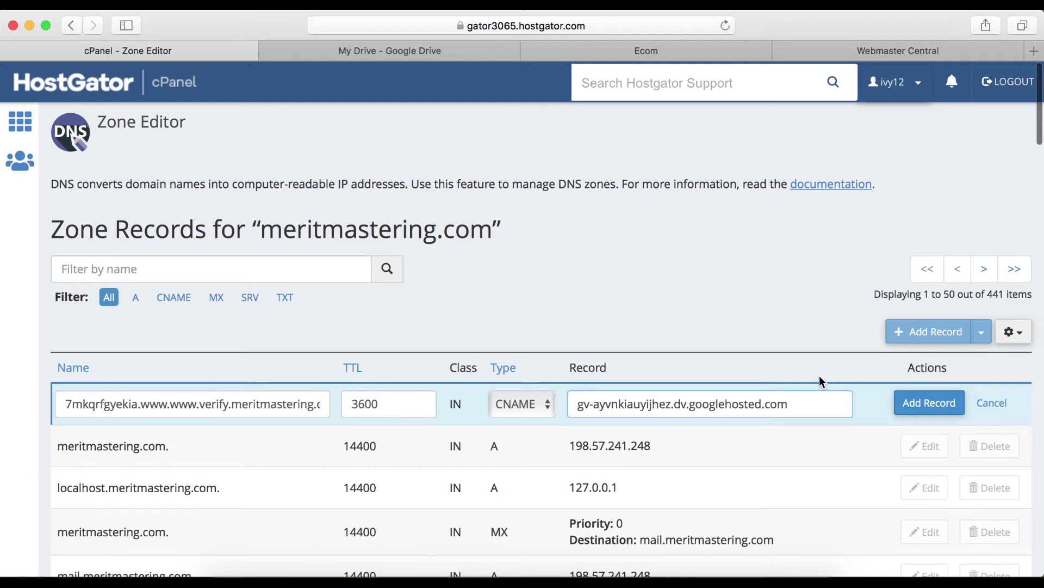
{"action": "left_click", "coordinate": [926, 406]}
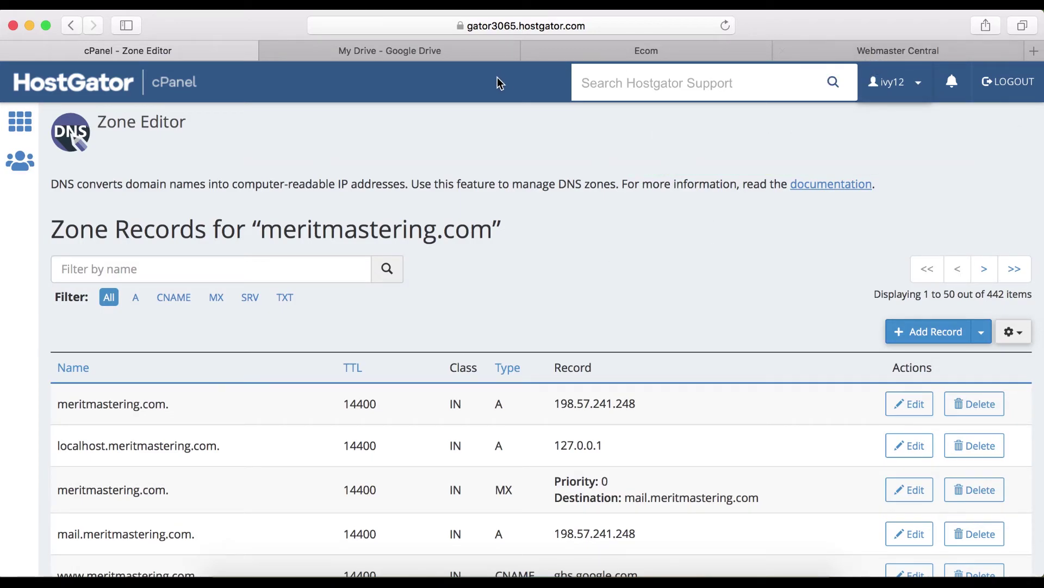
{"action": "left_click", "coordinate": [848, 52]}
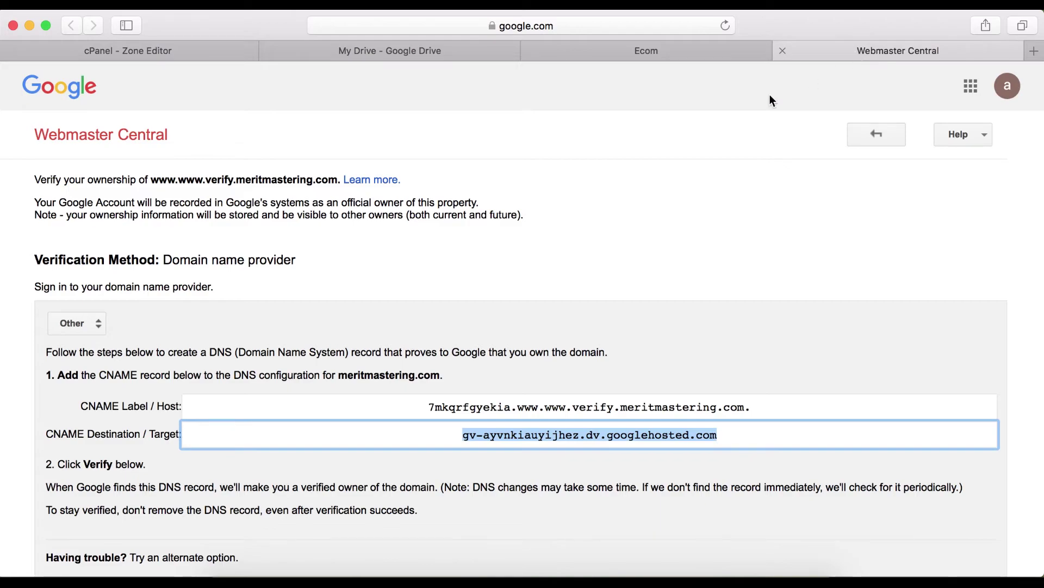
{"action": "scroll", "coordinate": [477, 312], "scroll_direction": "down", "scroll_amount": 5}
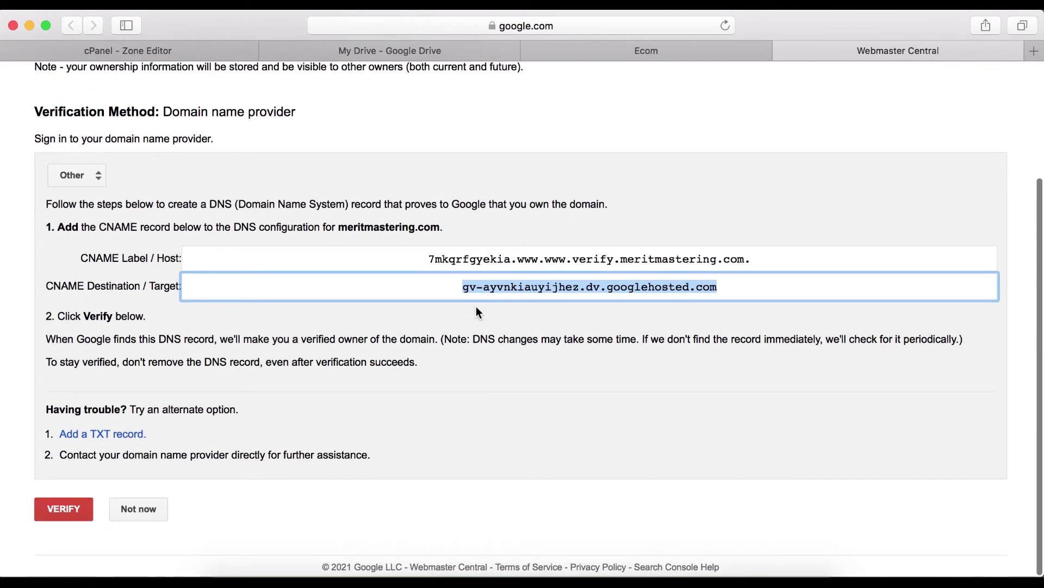
{"action": "left_click", "coordinate": [60, 512]}
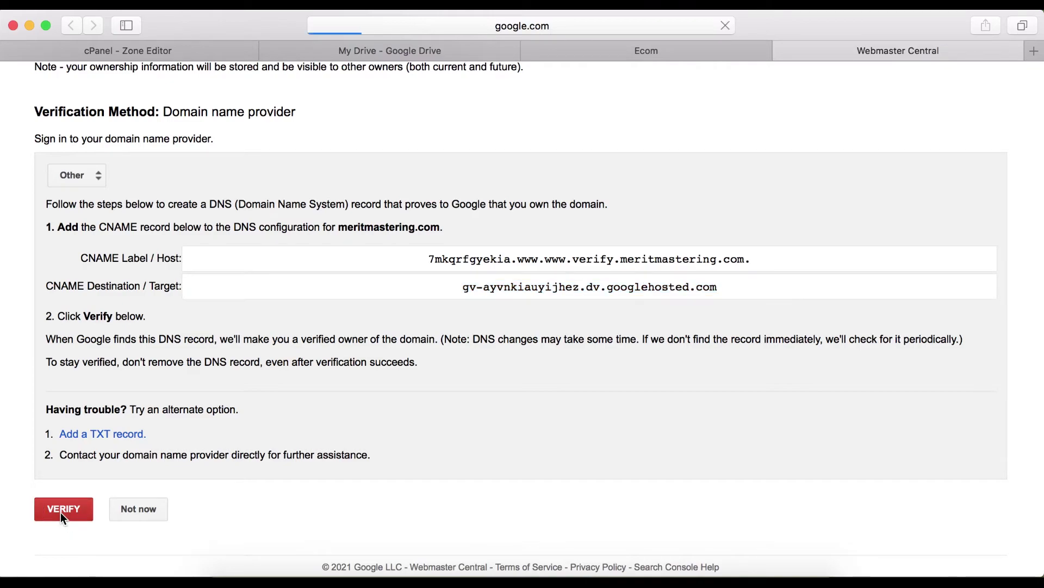